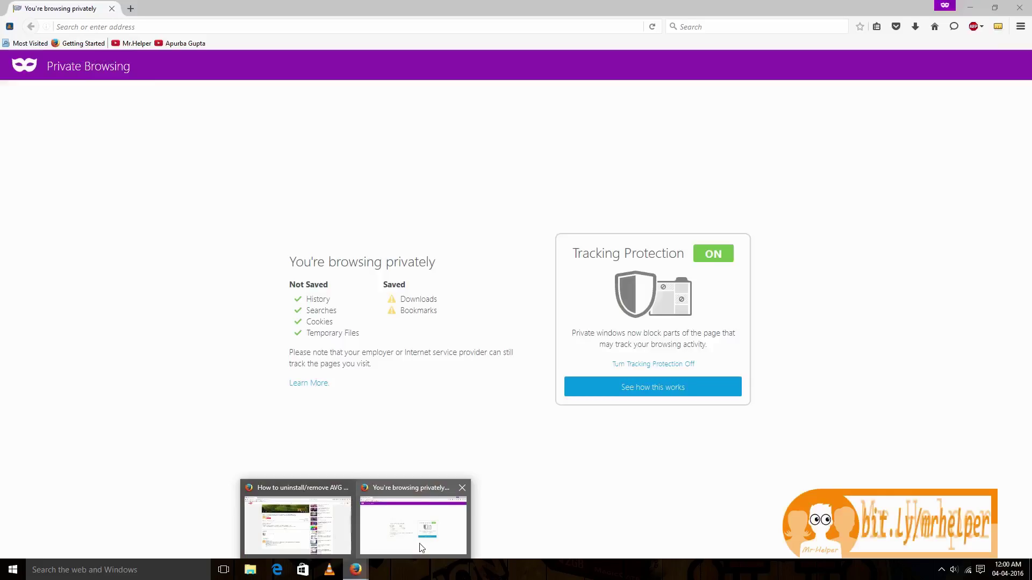
# Go to gmail.com in the private Firefox window to reach the Google sign-in page
pyautogui.click(420, 532)
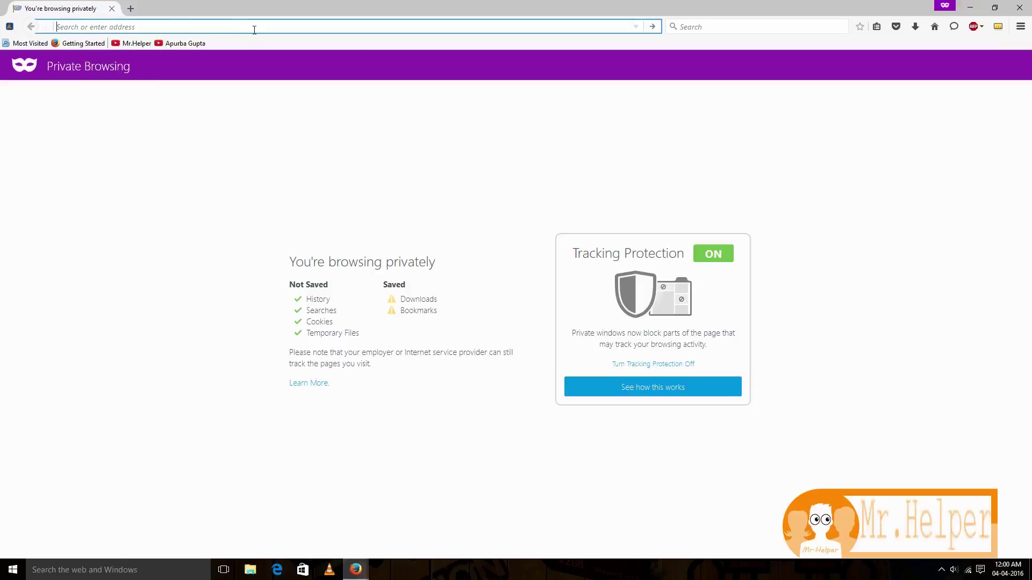
pyautogui.write('gmail.com/')
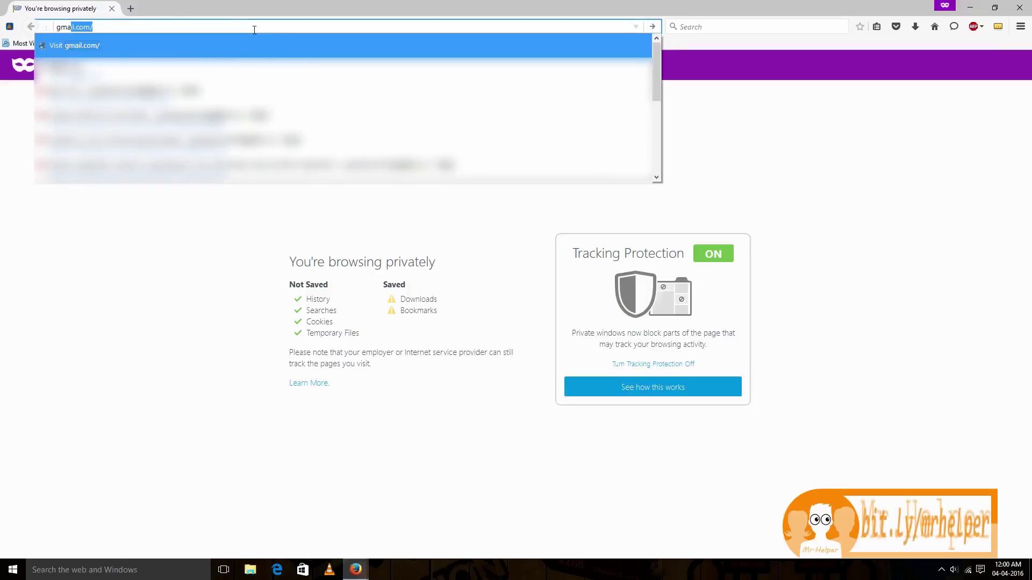
pyautogui.press('Return')
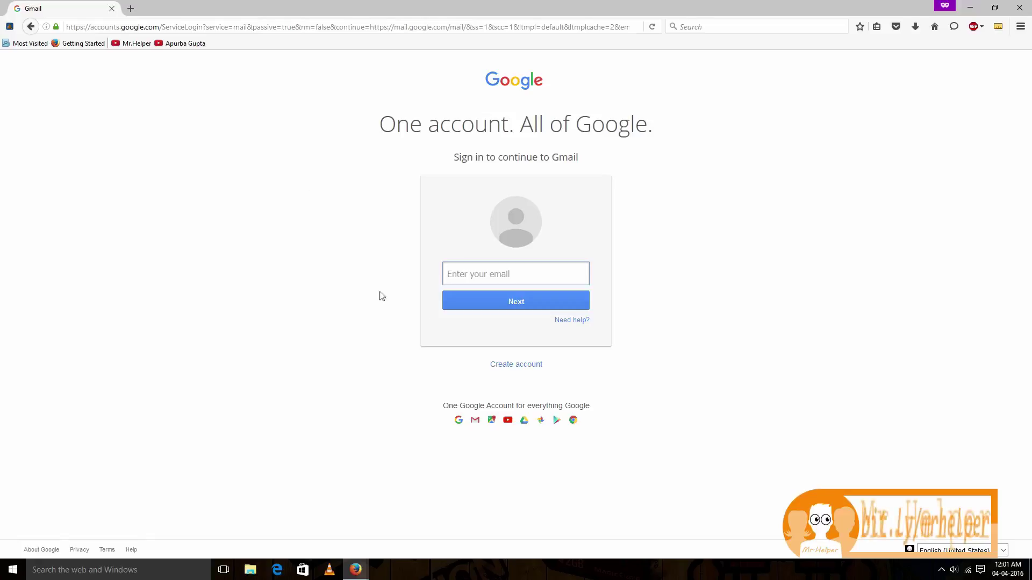
# Open the Create account form and enter the first and last names
pyautogui.click(536, 365)
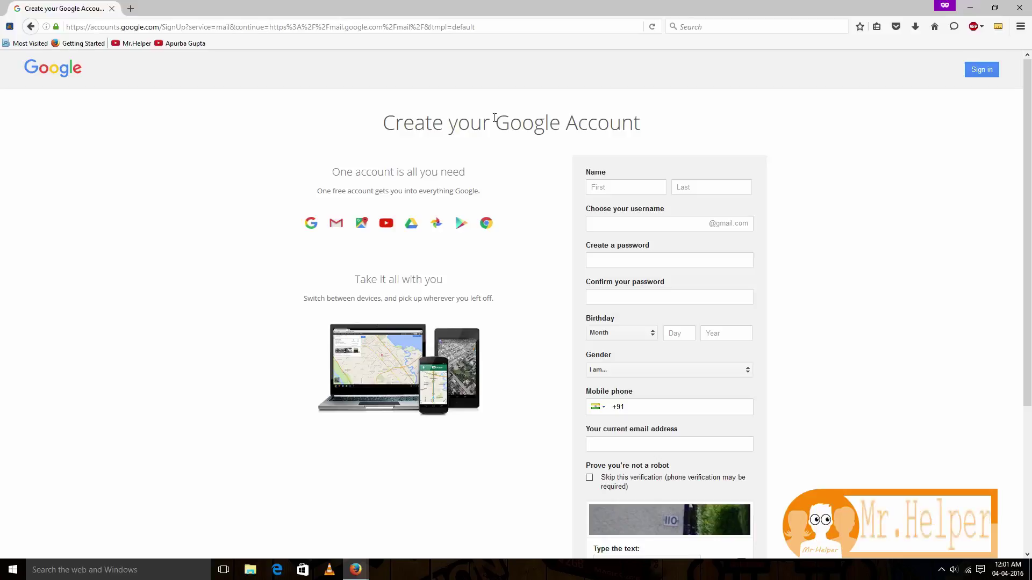
pyautogui.click(627, 186)
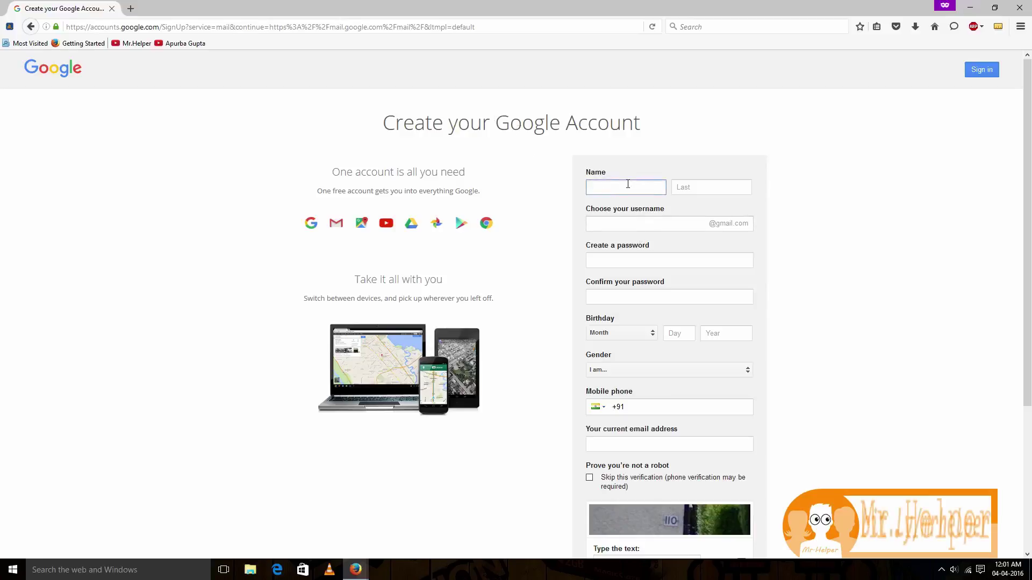
pyautogui.press('Tab')
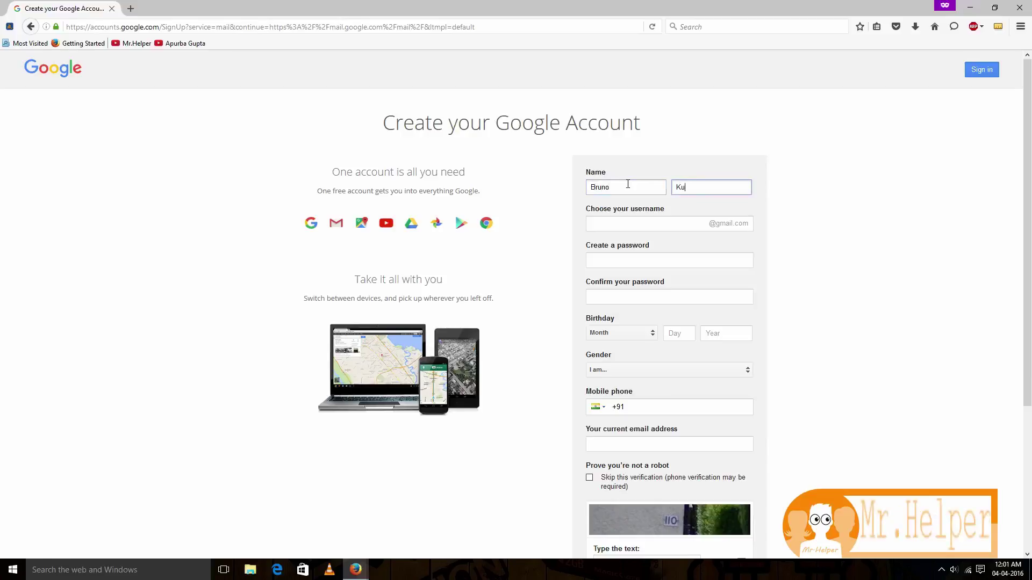
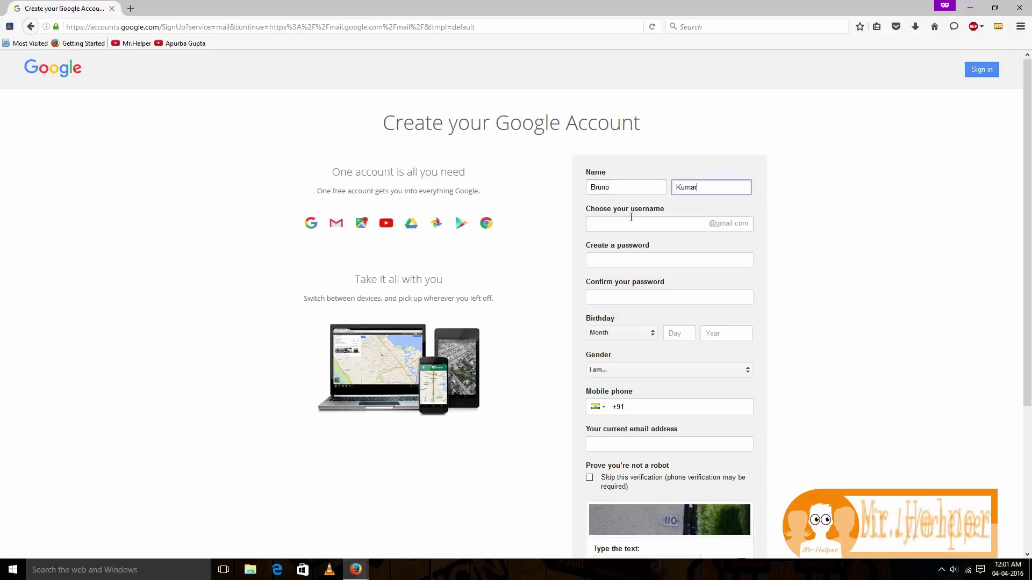
# Enter a username, appending digits after two taken attempts until Google accepts it
pyautogui.click(631, 223)
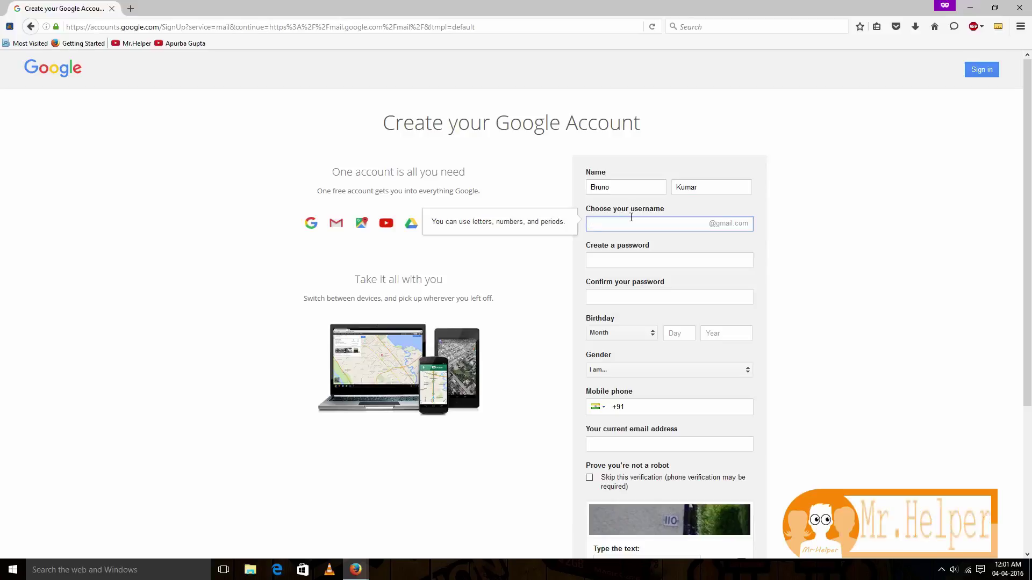
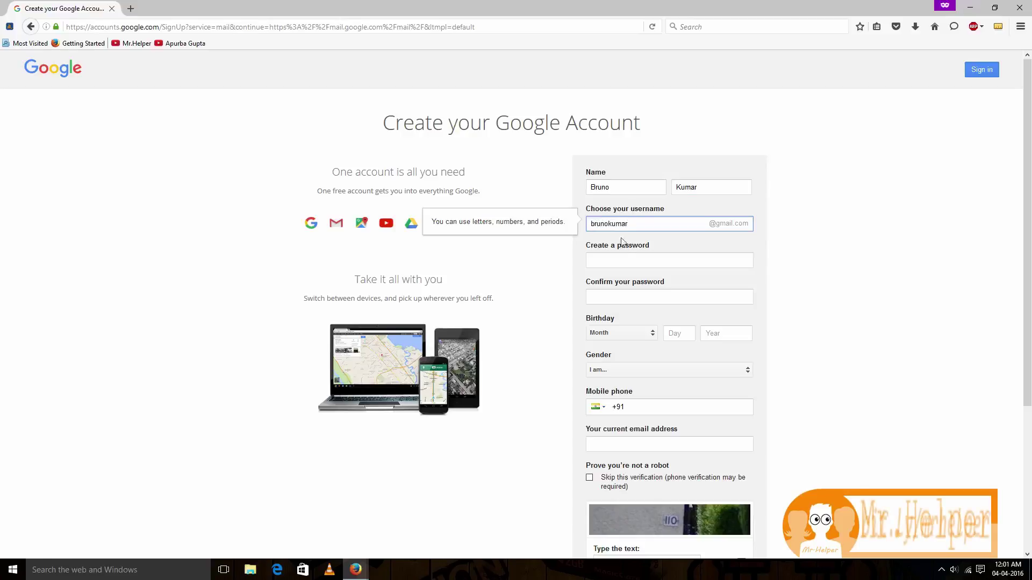
pyautogui.click(624, 260)
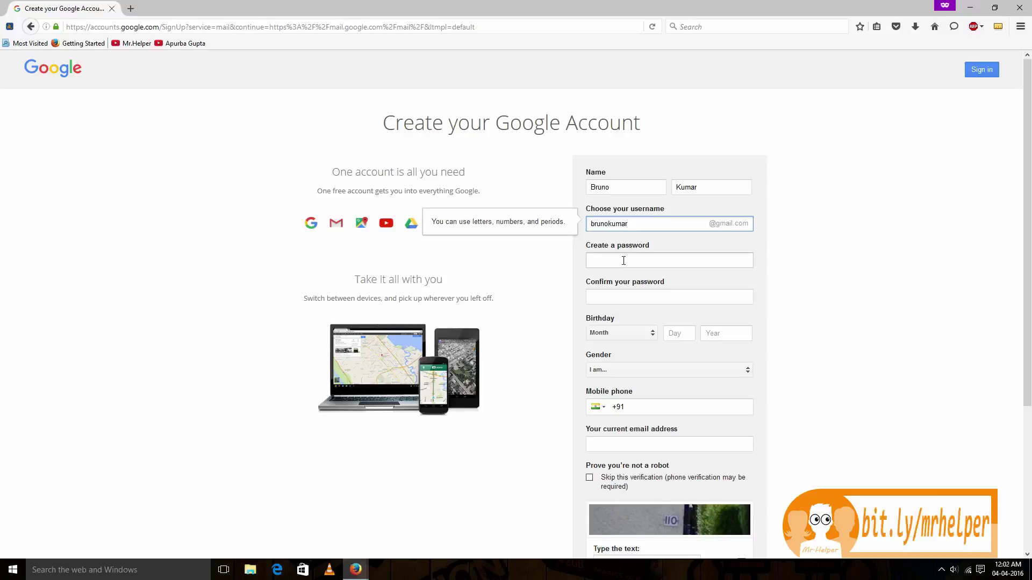
pyautogui.click(623, 261)
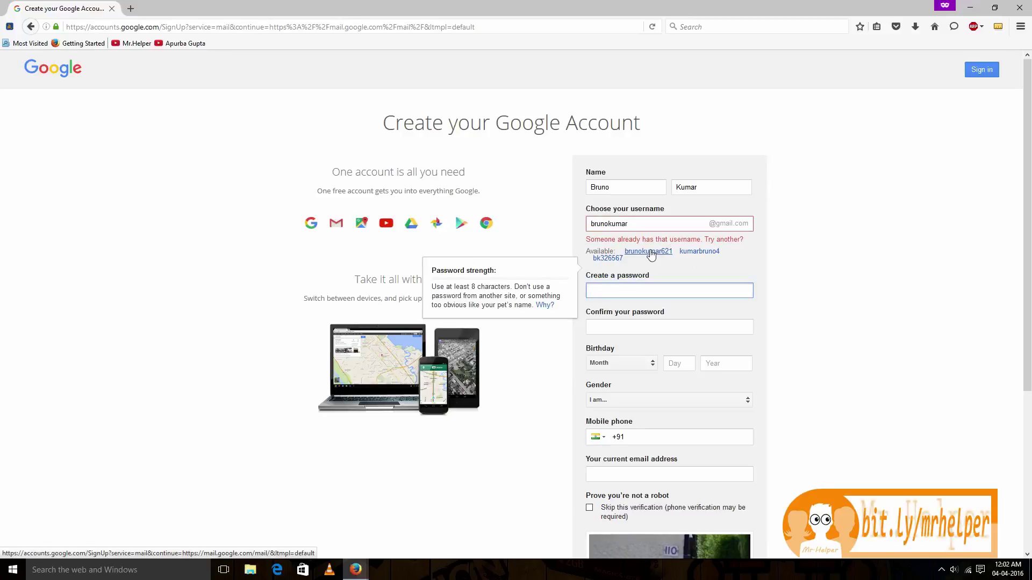
pyautogui.click(641, 224)
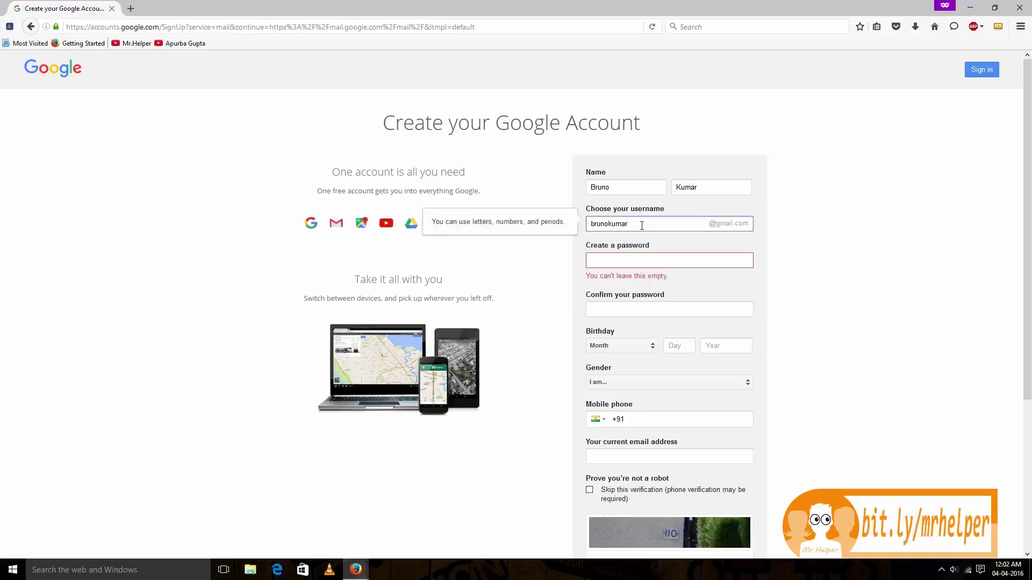
pyautogui.write('1')
pyautogui.click(661, 260)
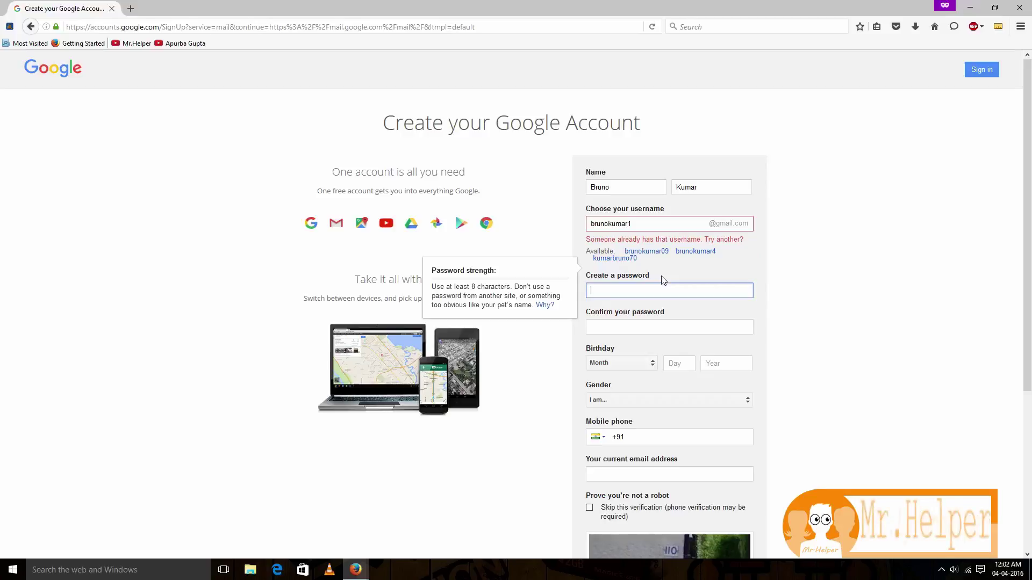
pyautogui.click(645, 222)
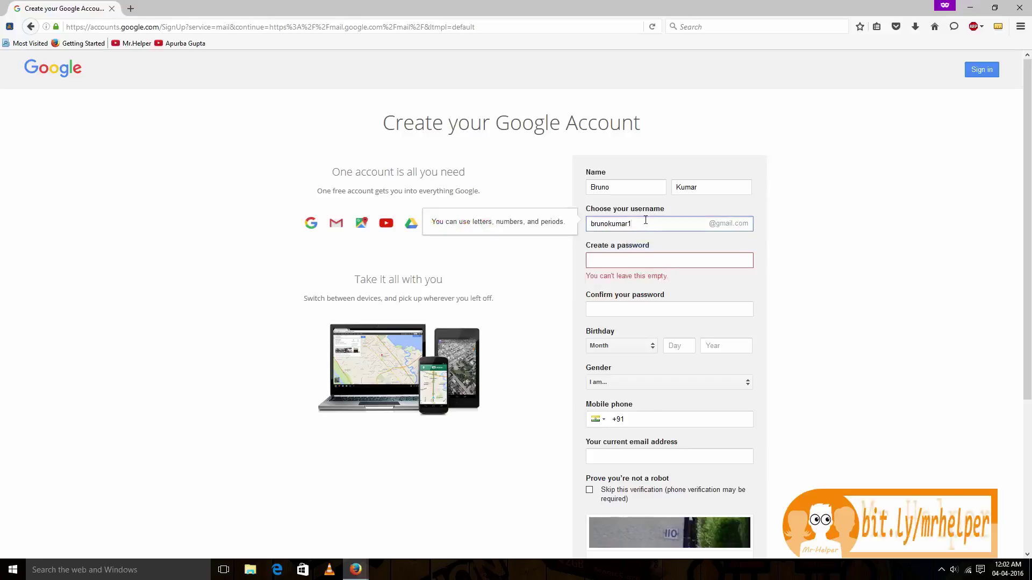
pyautogui.write('0')
pyautogui.click(637, 260)
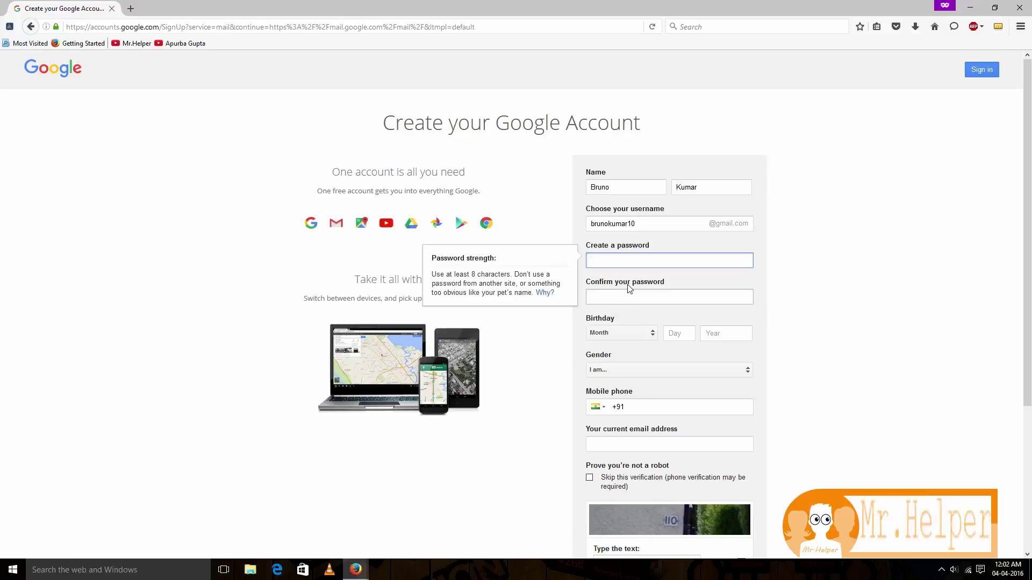
pyautogui.write('•')
pyautogui.scroll(-2, 629, 289)
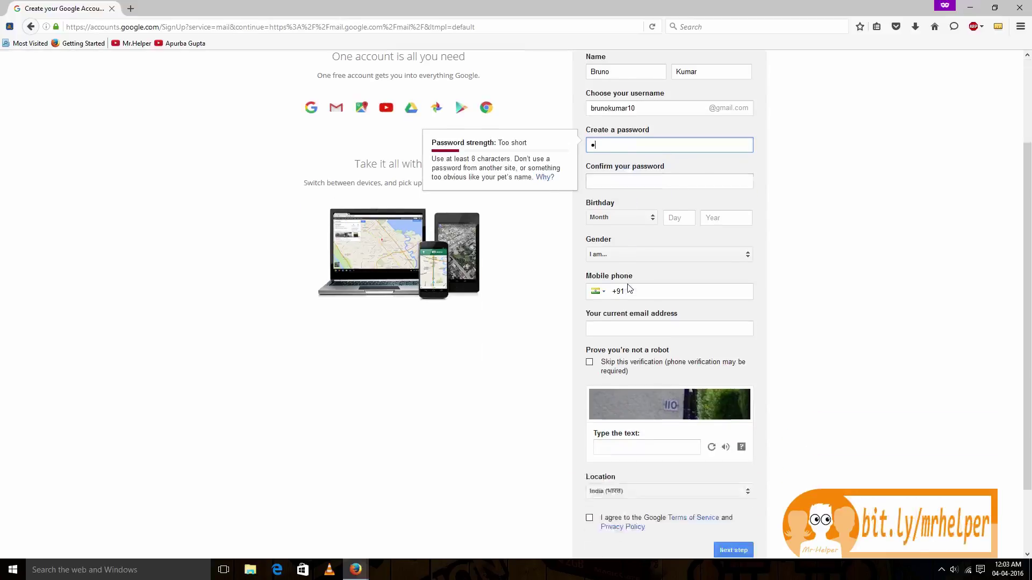
pyautogui.scroll(-1, 629, 289)
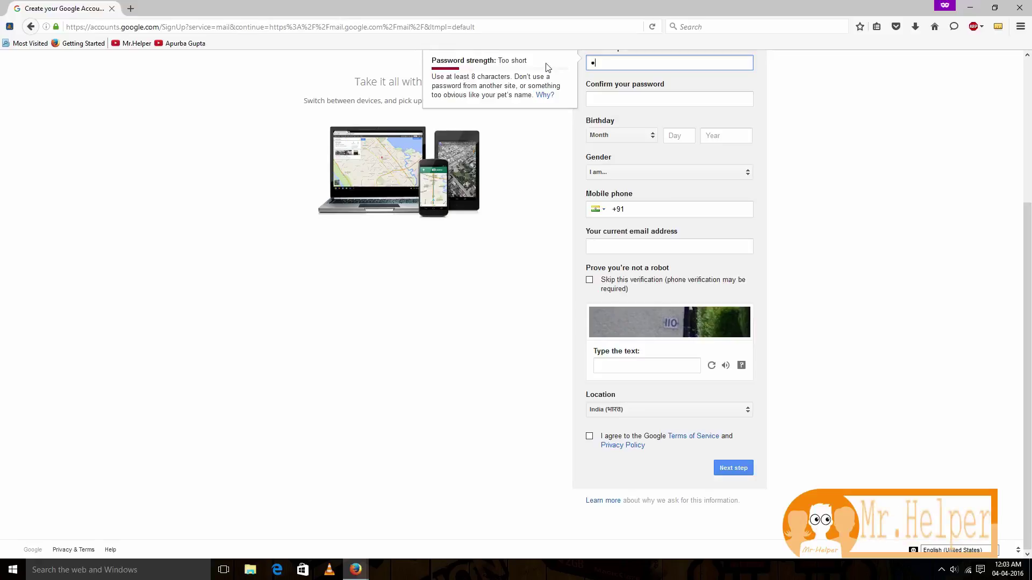
# Enter a strong password, retyping it once, and begin the confirmation entry
pyautogui.press('BackSpace')
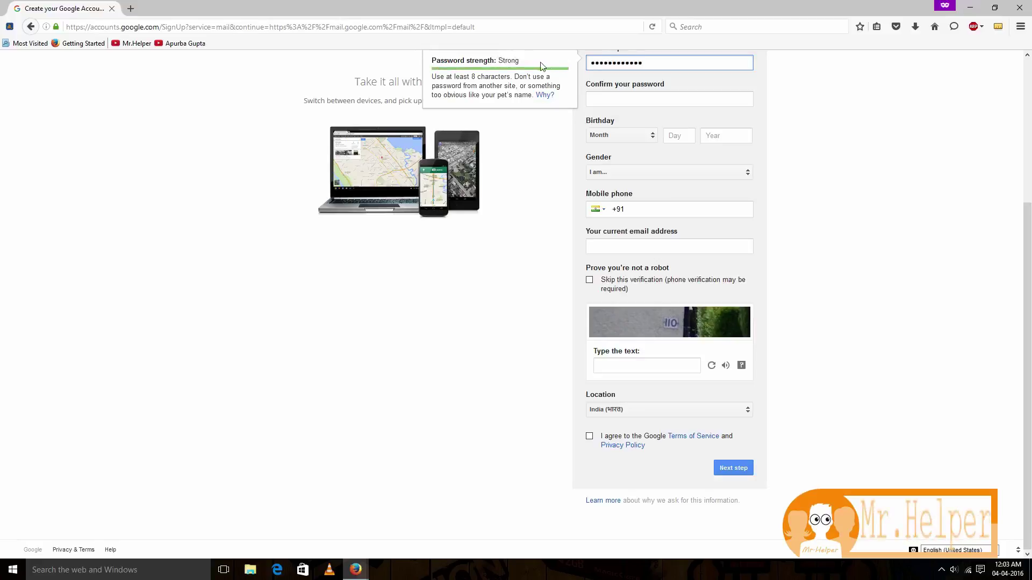
pyautogui.click(623, 99)
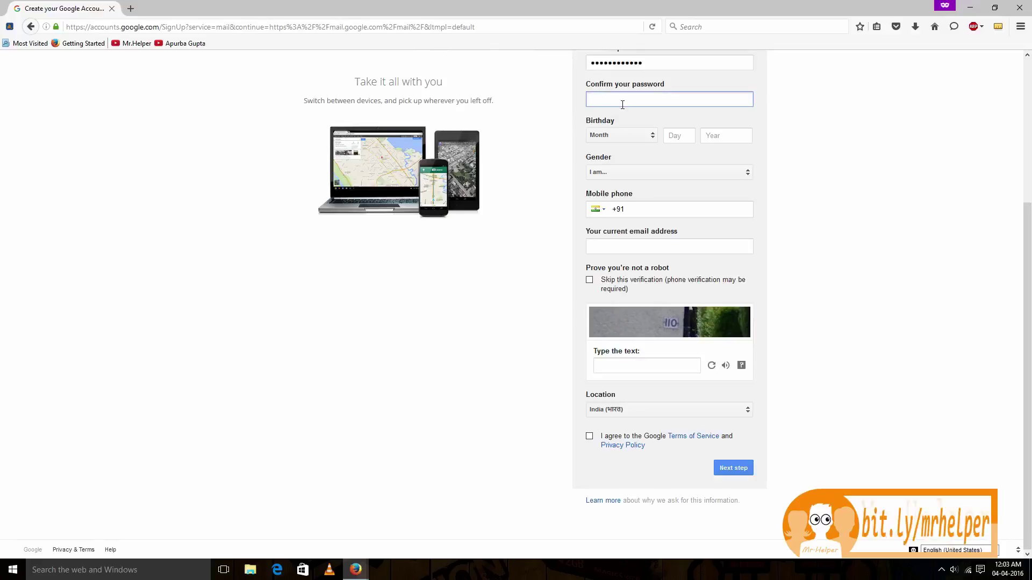
pyautogui.write('•••••••')
pyautogui.write('••••••')
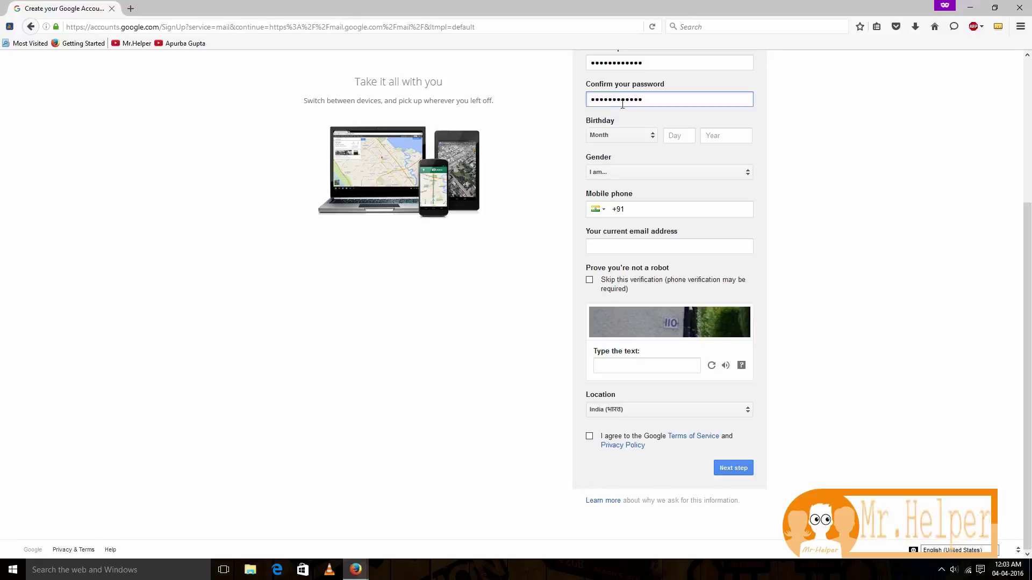
# Set the birthday to August 20, 1990
pyautogui.click(620, 135)
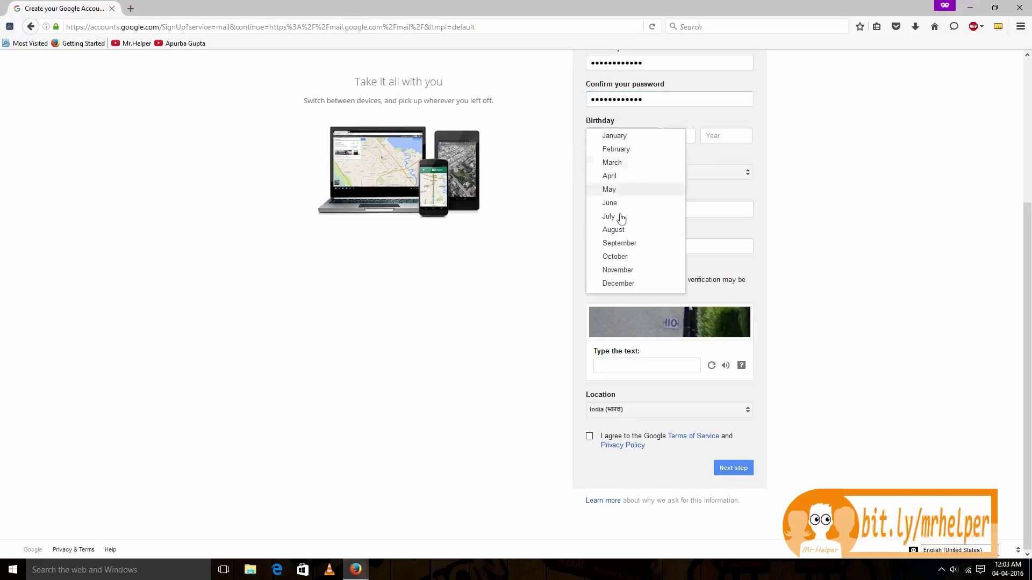
pyautogui.click(621, 234)
pyautogui.click(673, 137)
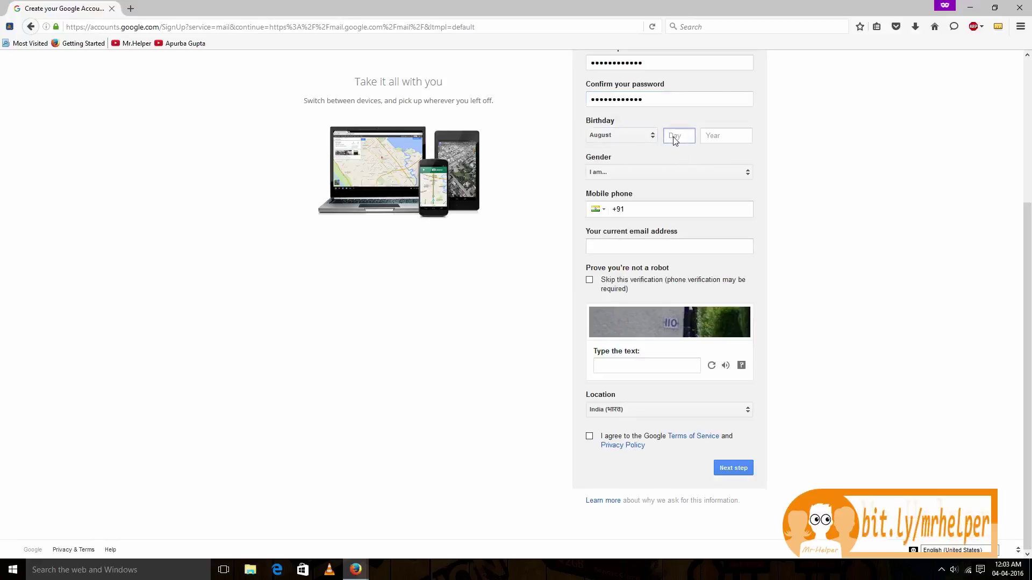
pyautogui.write('1')
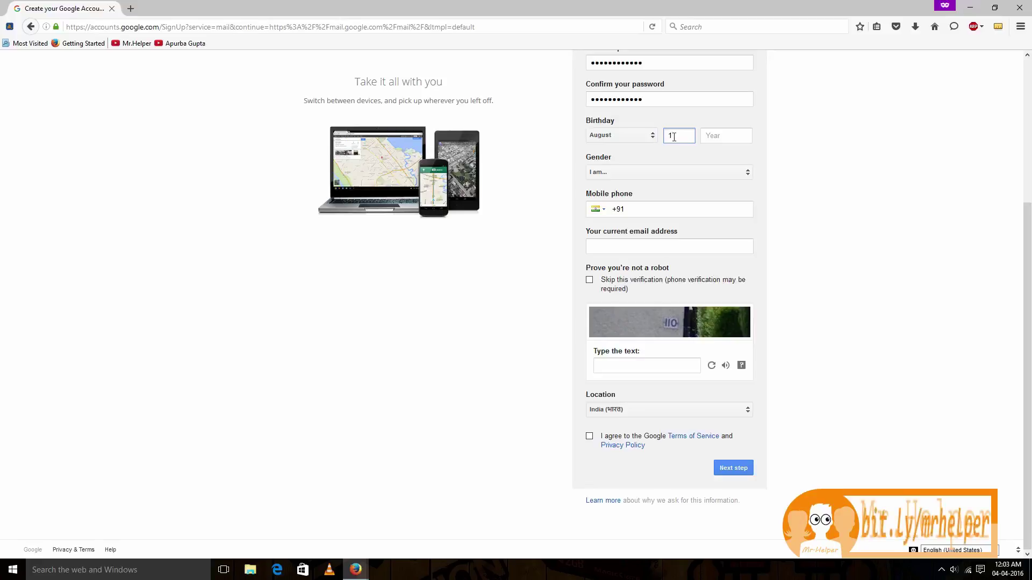
pyautogui.press('BackSpace')
pyautogui.write('20')
pyautogui.click(726, 136)
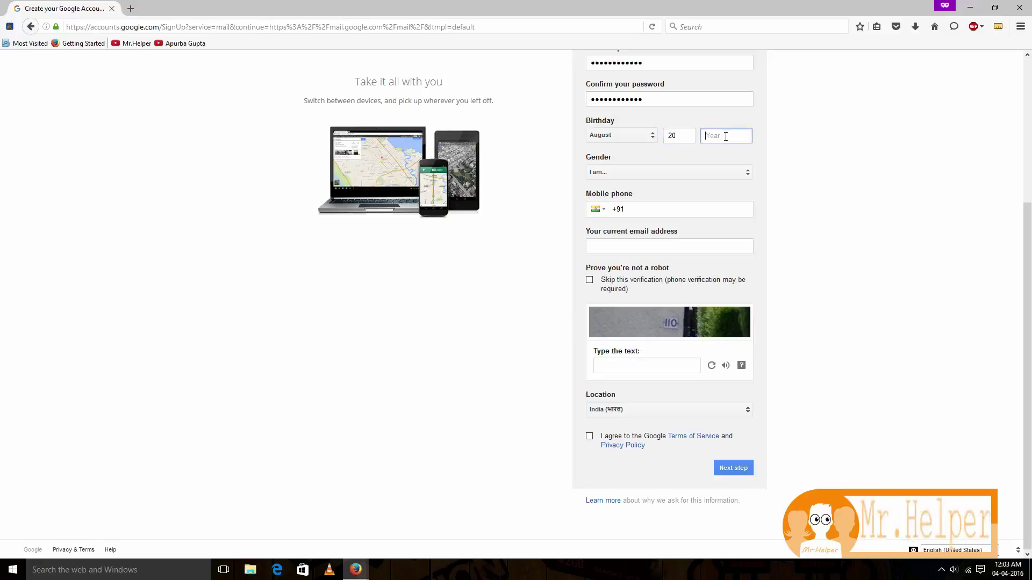
pyautogui.write('1990')
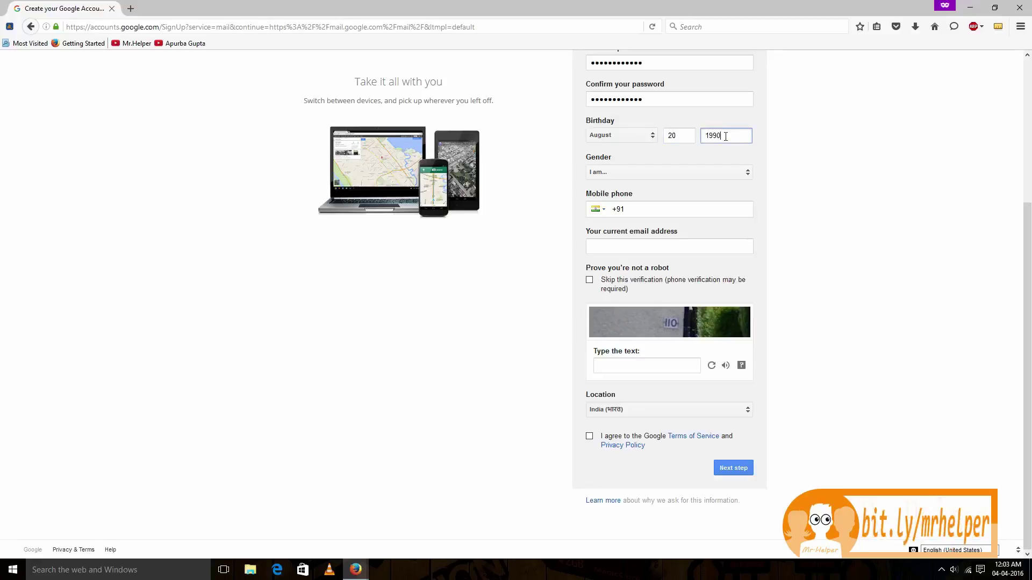
# Choose Male as the gender and move to the mobile phone field
pyautogui.click(641, 172)
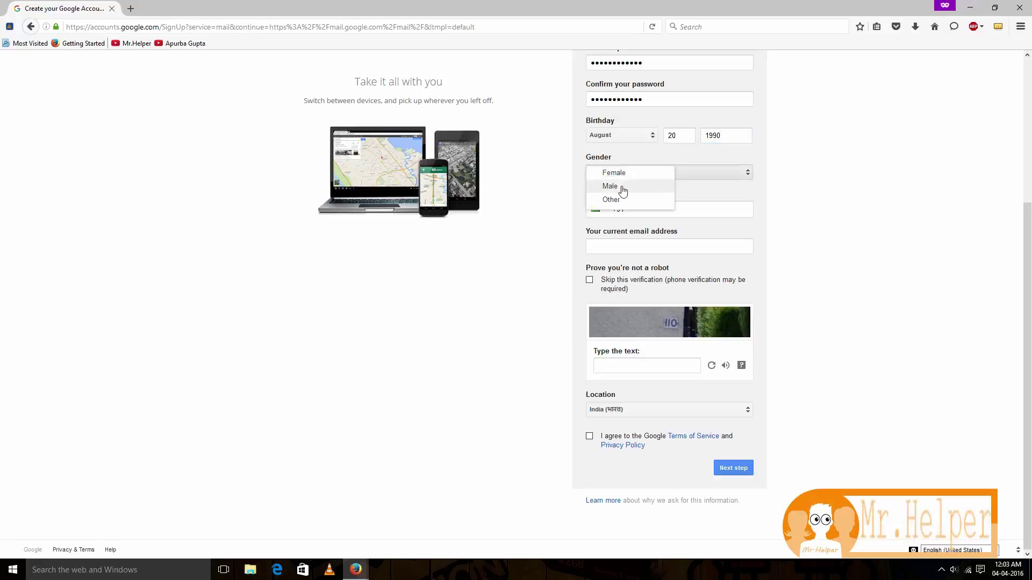
pyautogui.click(625, 184)
pyautogui.click(641, 209)
pyautogui.click(637, 242)
pyautogui.click(649, 209)
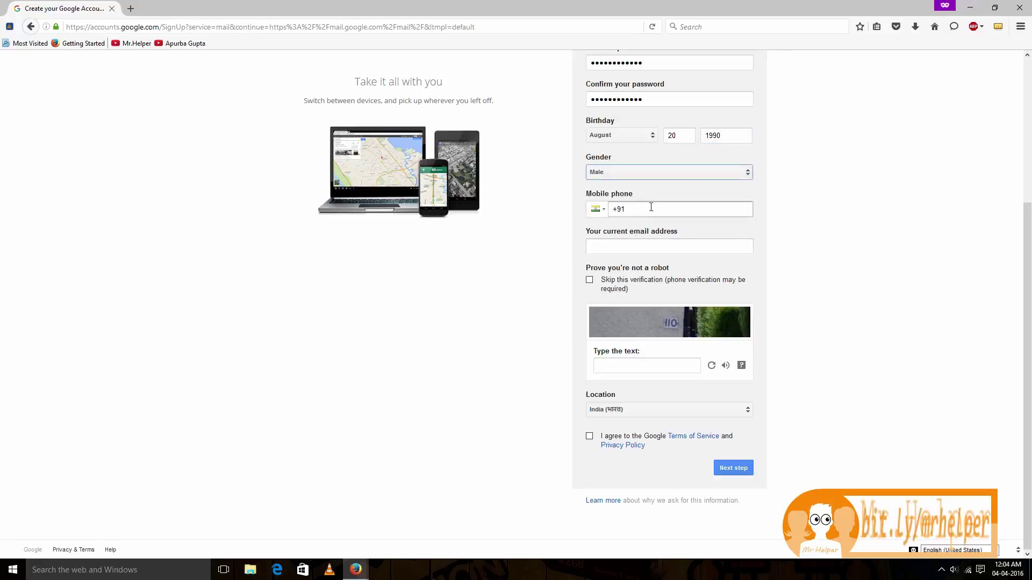
pyautogui.click(633, 242)
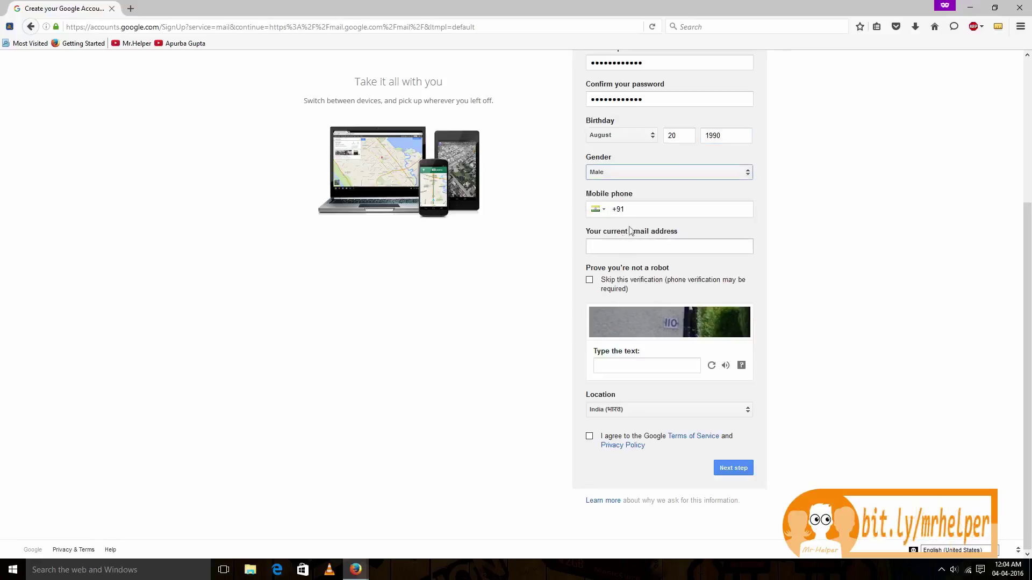
pyautogui.click(638, 209)
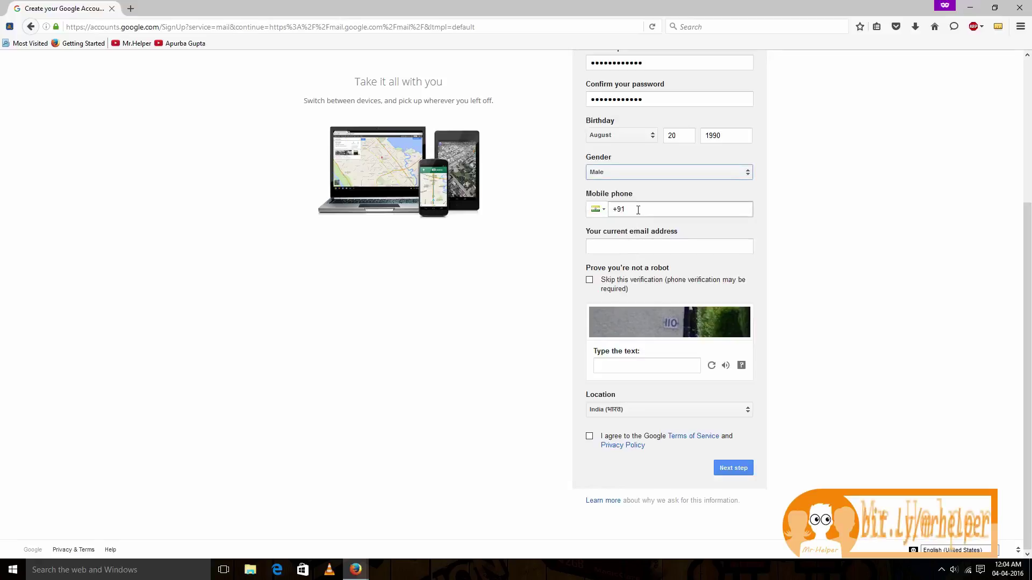
pyautogui.click(633, 246)
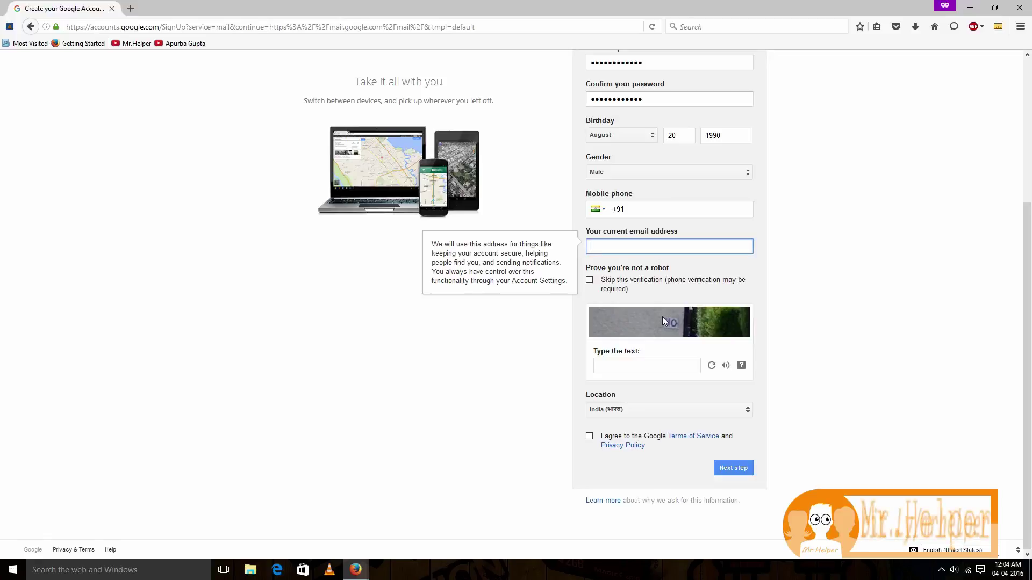
# Reload the captcha, answer 441, accept the Terms of Service and submit
pyautogui.click(711, 367)
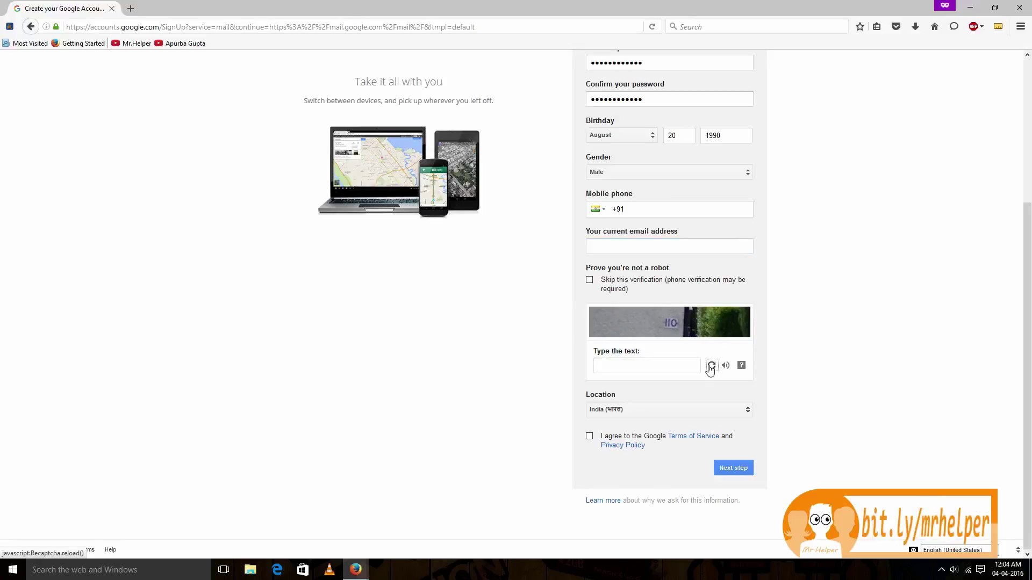
pyautogui.click(676, 366)
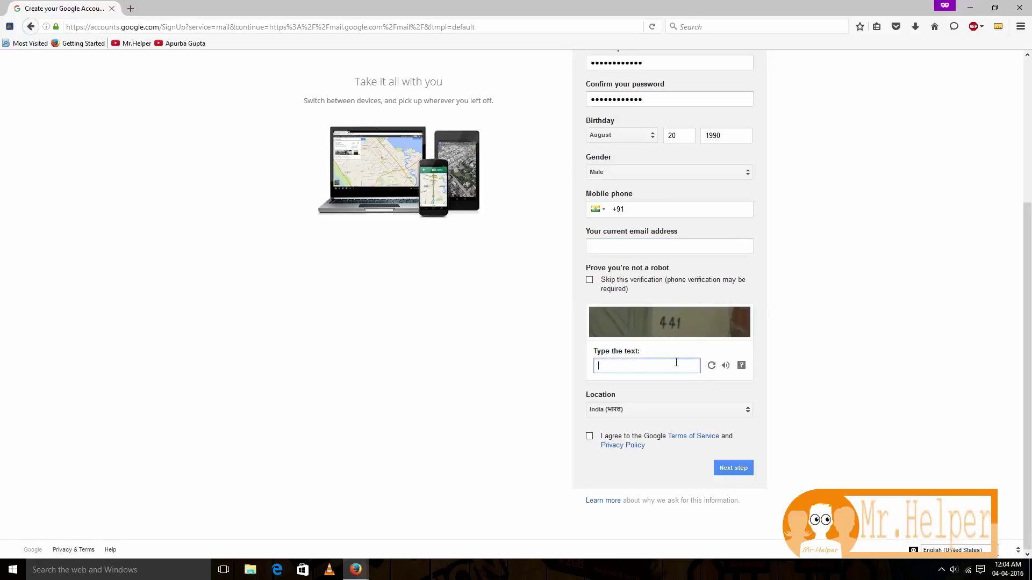
pyautogui.write('4')
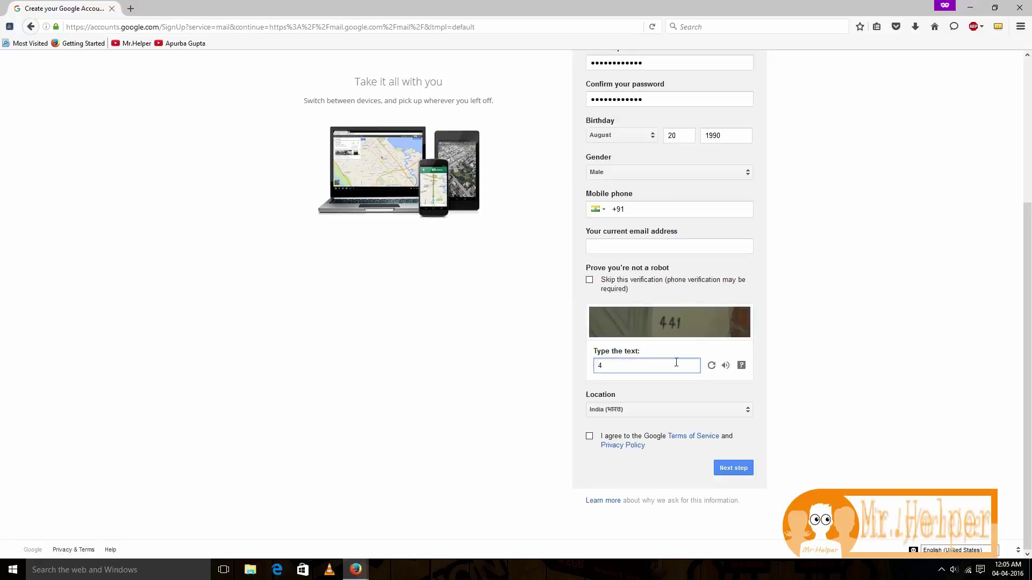
pyautogui.write('41')
pyautogui.click(590, 439)
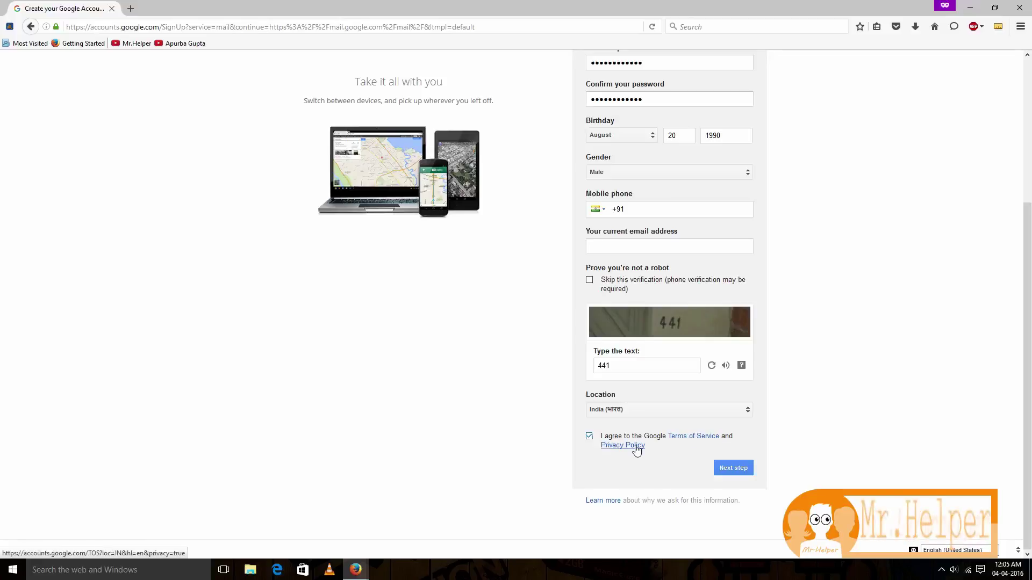
pyautogui.click(732, 468)
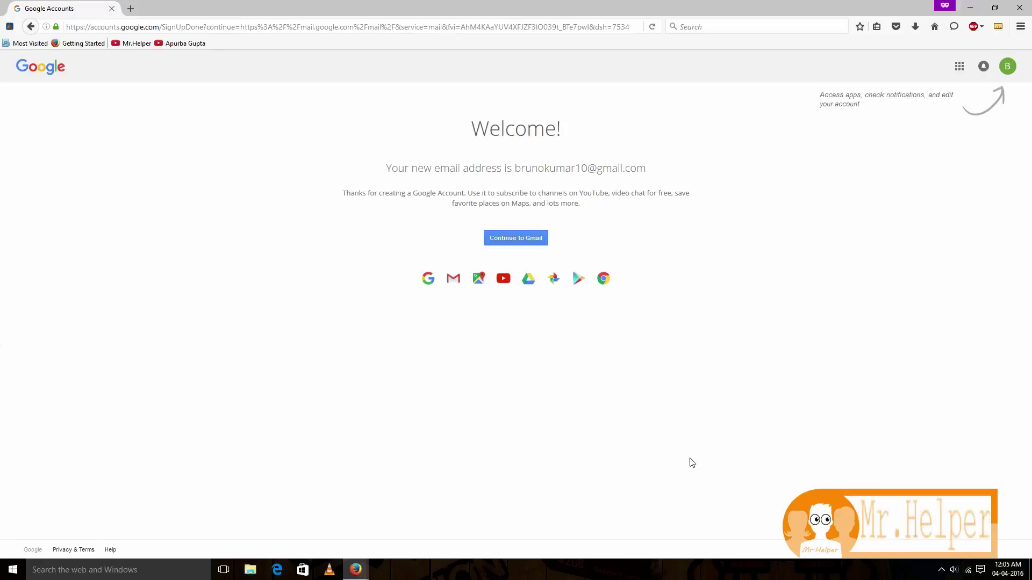
# Select the new email address on the Welcome page and continue to Gmail
pyautogui.moveTo(514, 169); pyautogui.dragTo(657, 174)
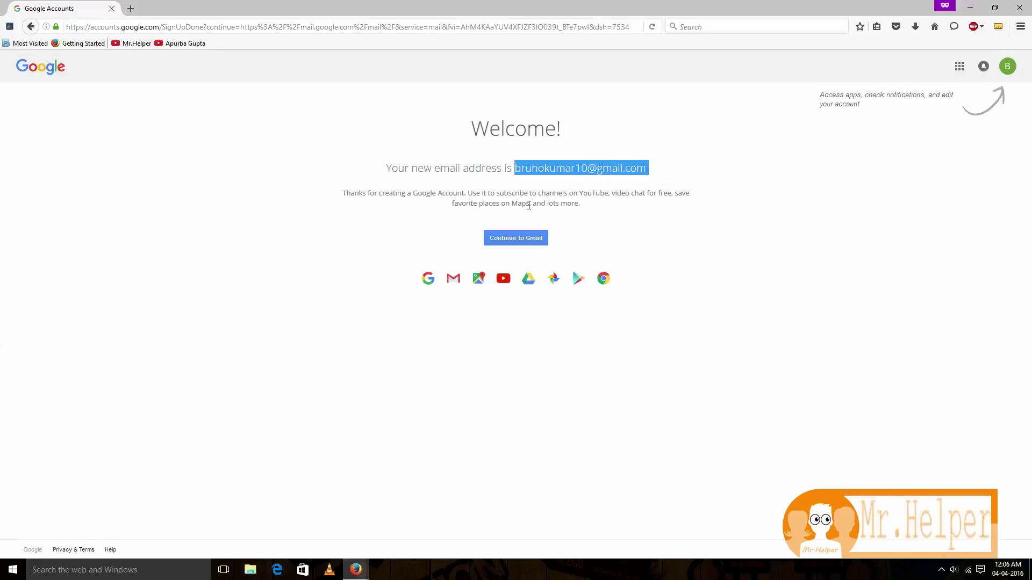
pyautogui.click(509, 242)
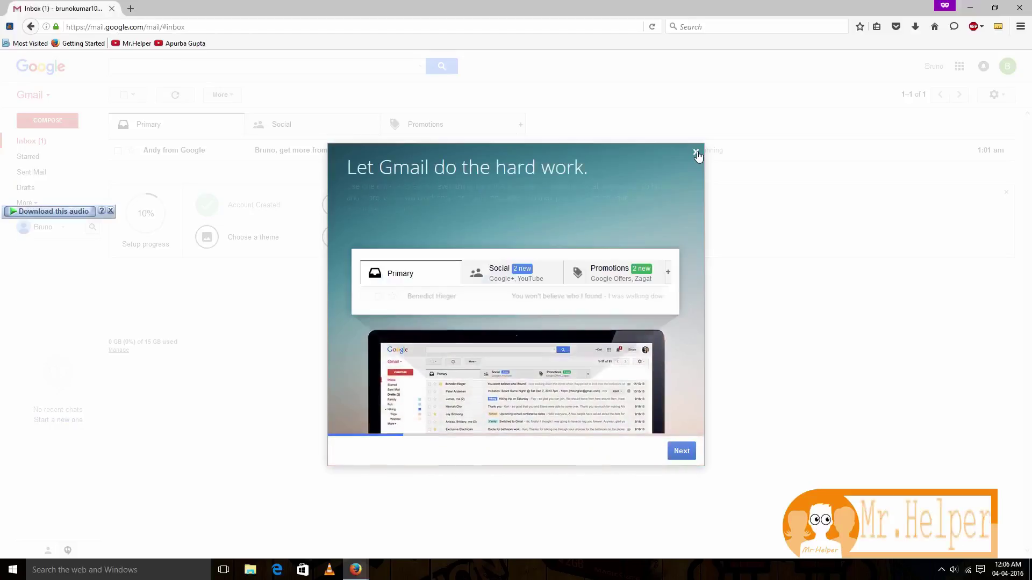
# Dismiss the Gmail welcome tour, open the account menu, and switch to the YouTube window
pyautogui.click(698, 154)
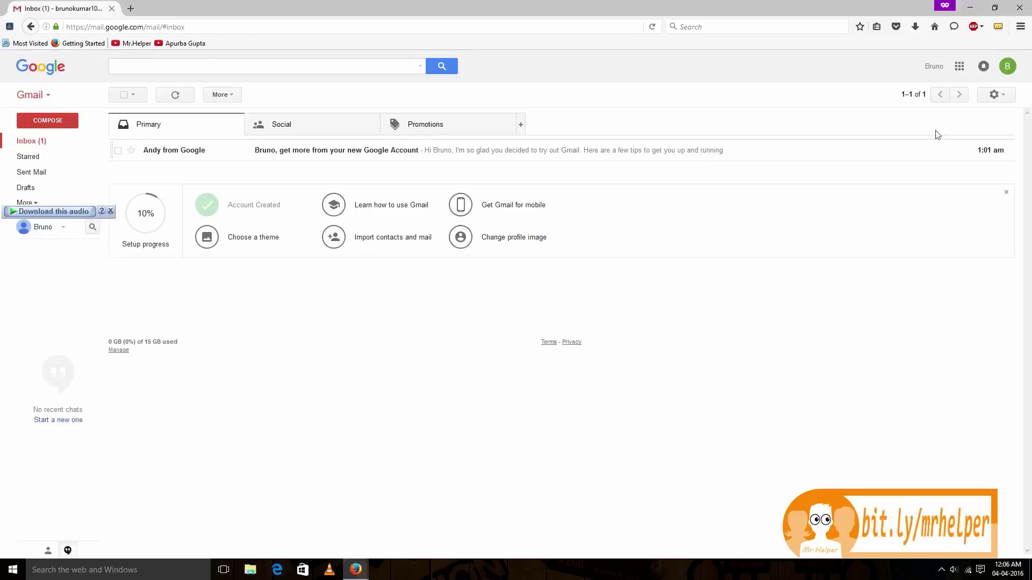
pyautogui.click(1008, 65)
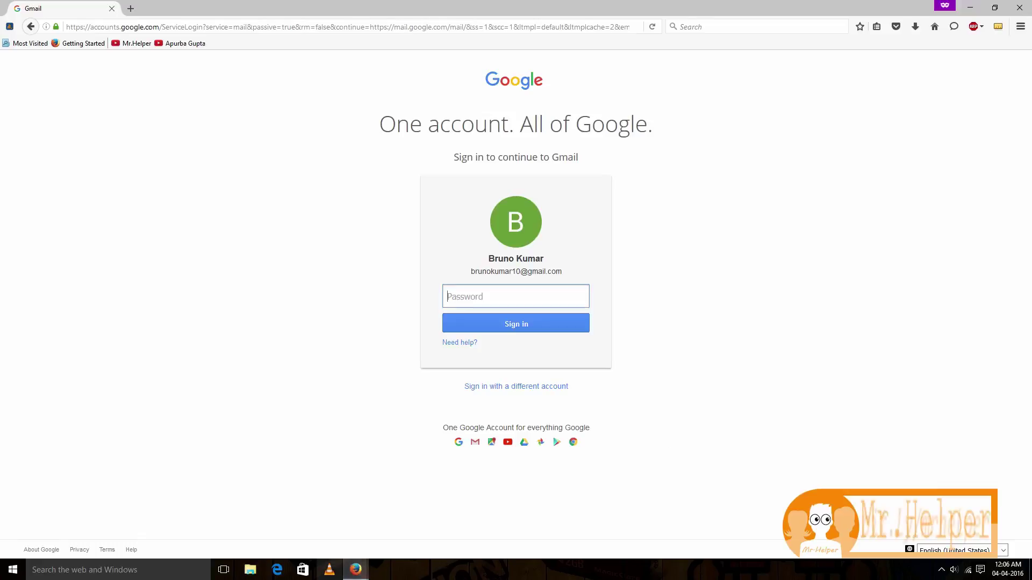
pyautogui.click(355, 570)
pyautogui.click(290, 524)
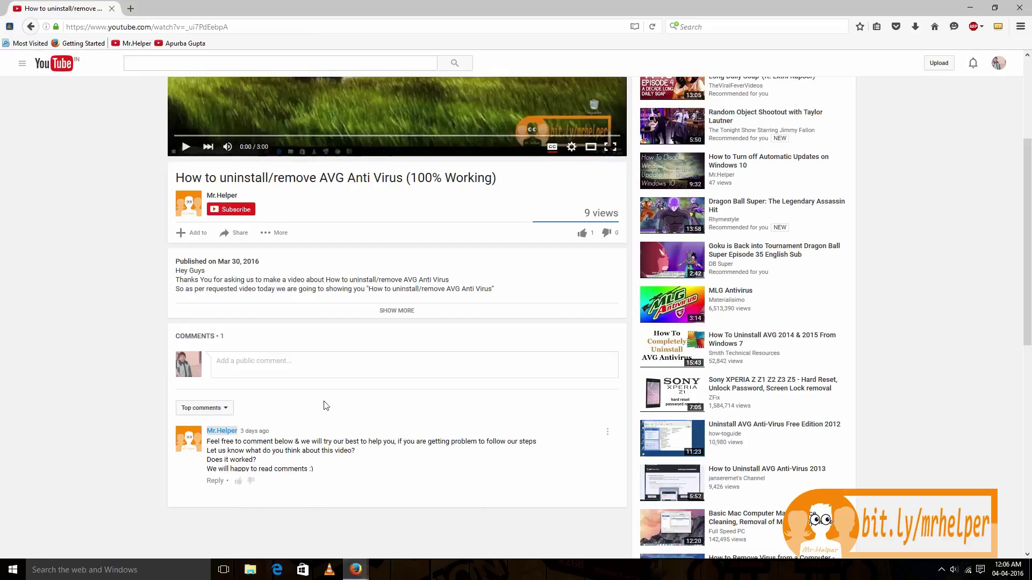
pyautogui.scroll(1, 324, 404)
pyautogui.scroll(1, 325, 404)
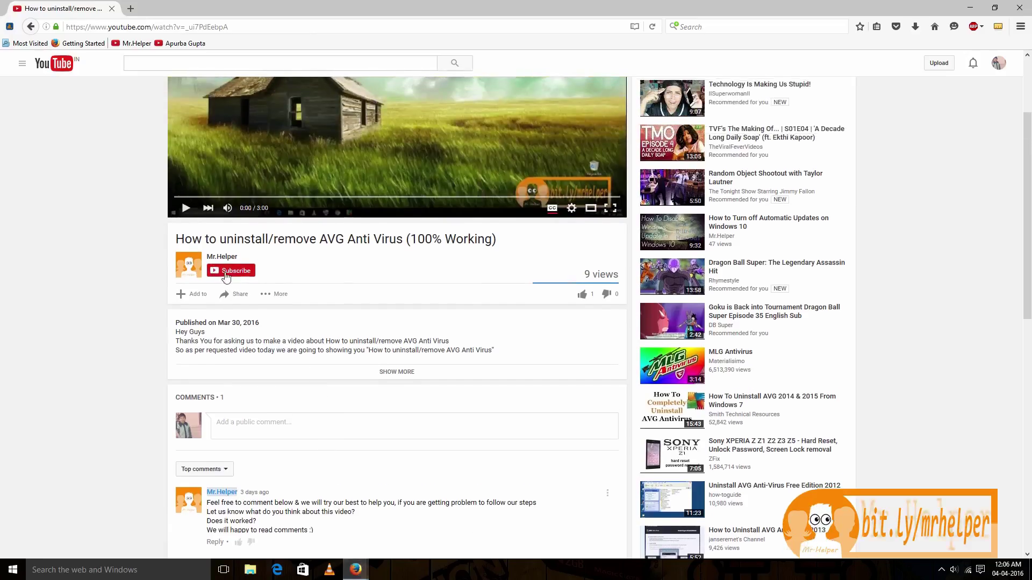